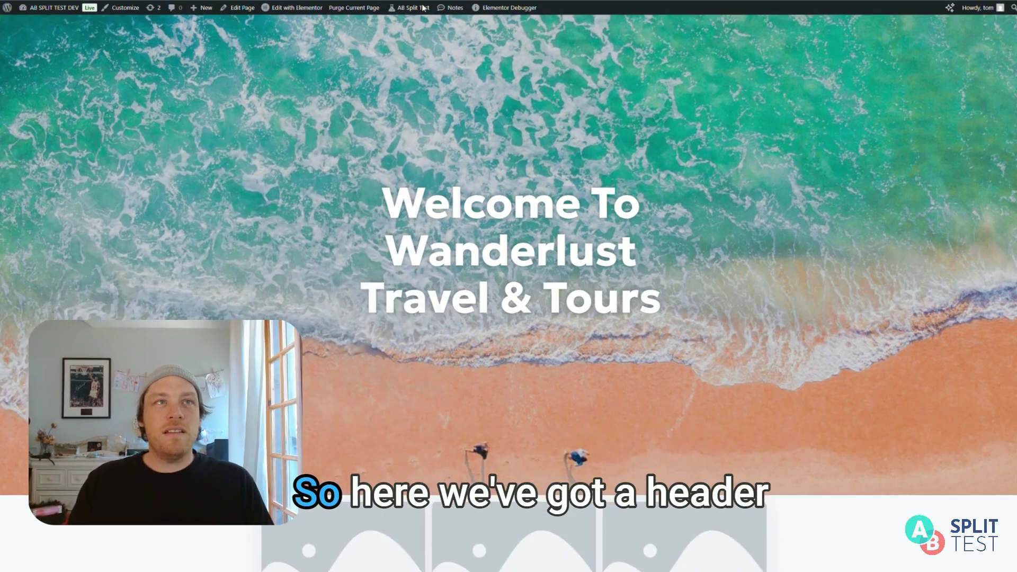
Open the home page's Elementor header template for editing.
{"action": "scroll", "coordinate": [510, 97], "scroll_direction": "up", "scroll_amount": 2}
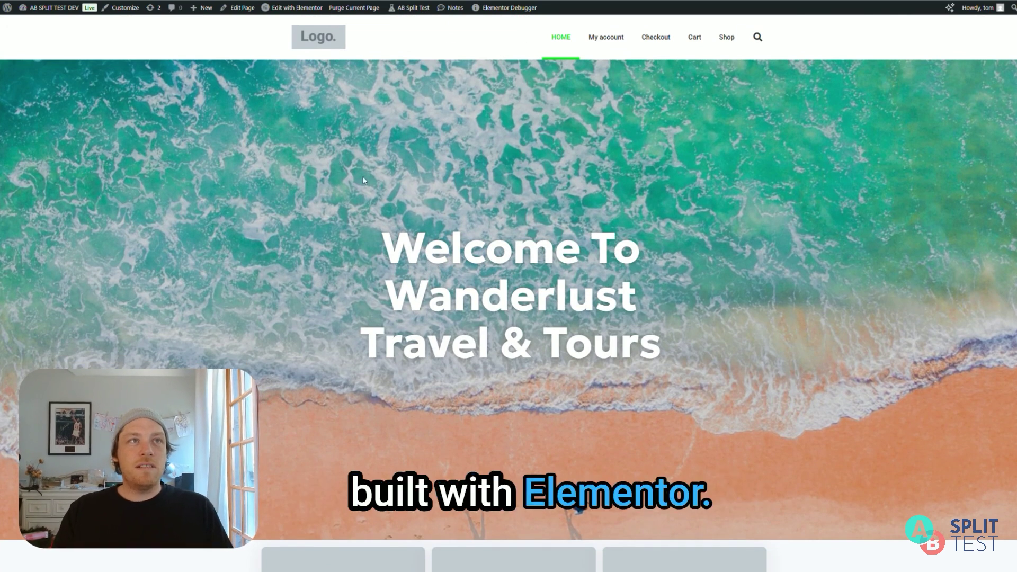
{"action": "mouse_move", "coordinate": [284, 13]}
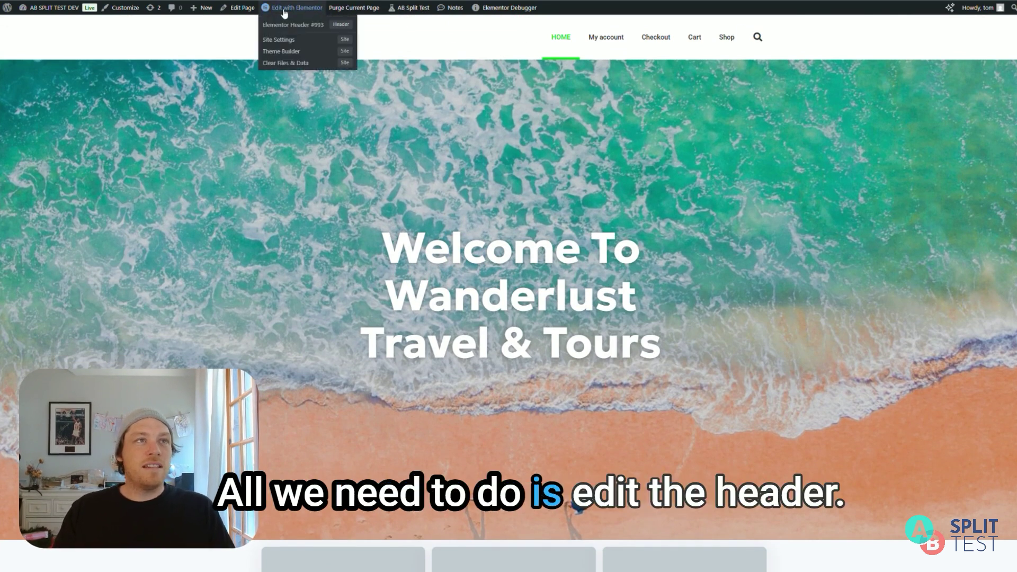
{"action": "left_click", "coordinate": [341, 27]}
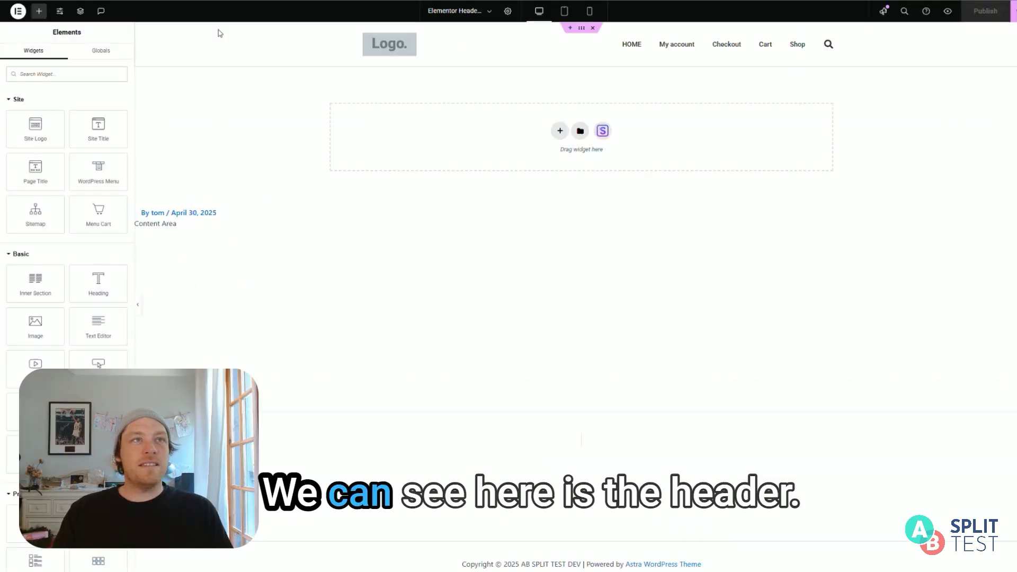
Start a new split test from the header section's AB Split Test settings and name it "Heading Test".
{"action": "left_click", "coordinate": [583, 29]}
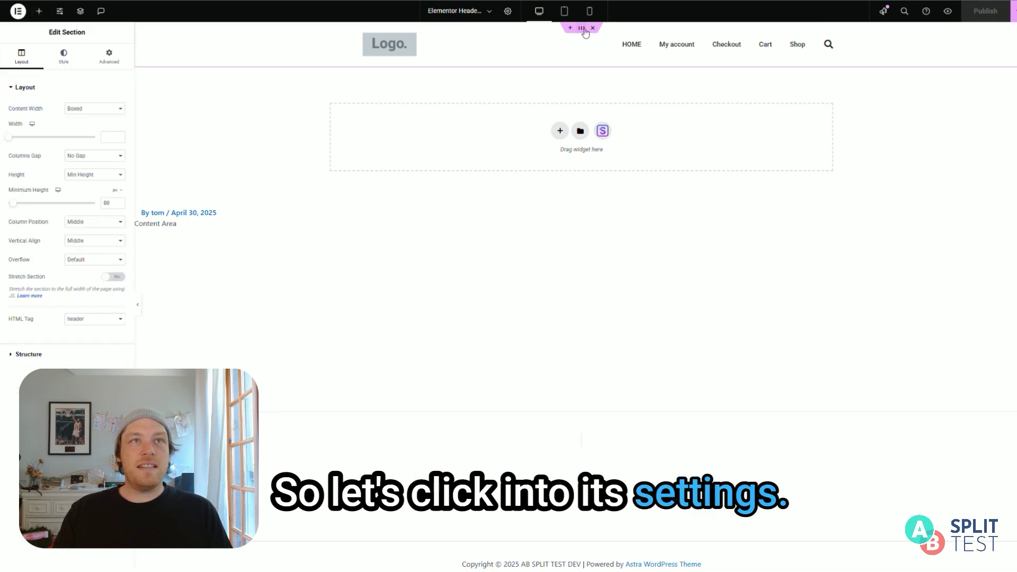
{"action": "left_click", "coordinate": [113, 59]}
{"action": "left_click", "coordinate": [24, 318]}
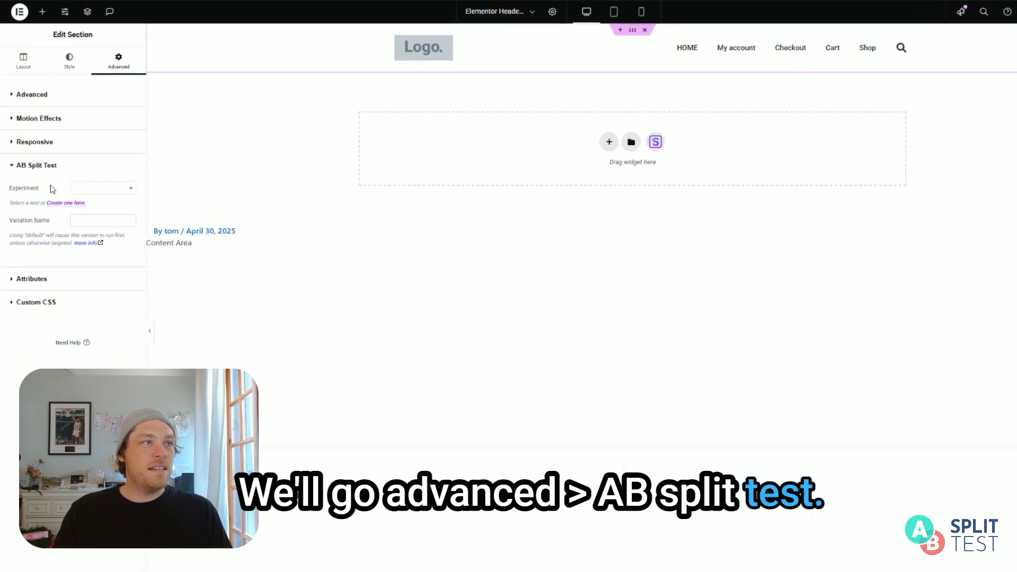
{"action": "left_click", "coordinate": [50, 204]}
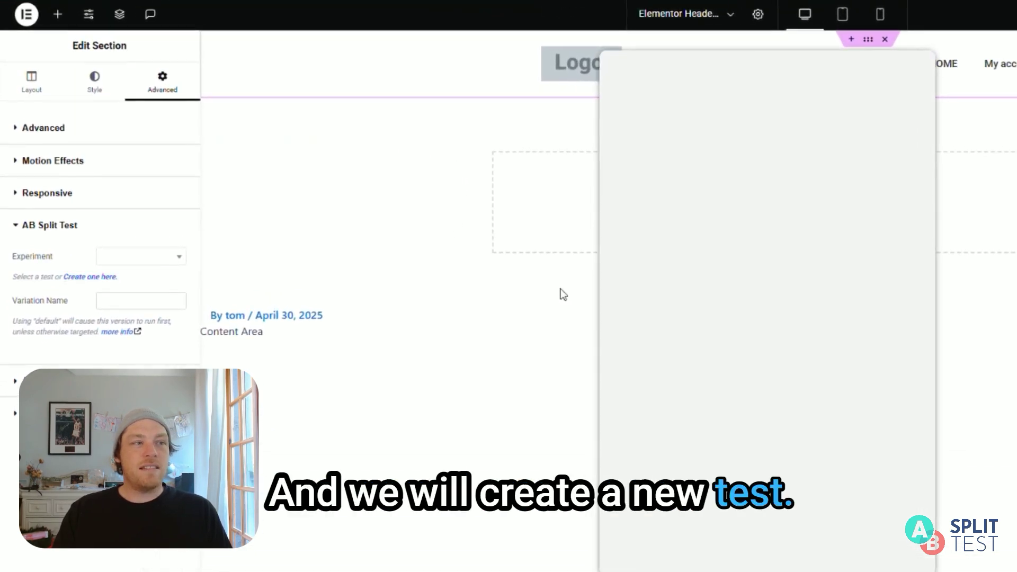
{"action": "double_click", "coordinate": [649, 143]}
{"action": "type", "text": "Heading Test"}
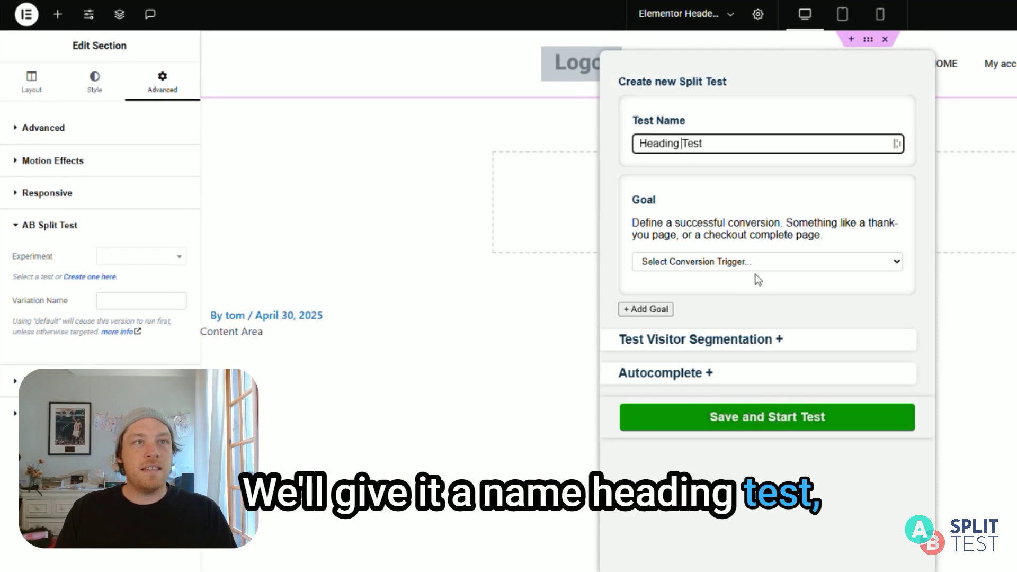
Set the conversion goal to On Element Click with the CSS selector "header a", and save and start the test.
{"action": "left_click", "coordinate": [727, 264]}
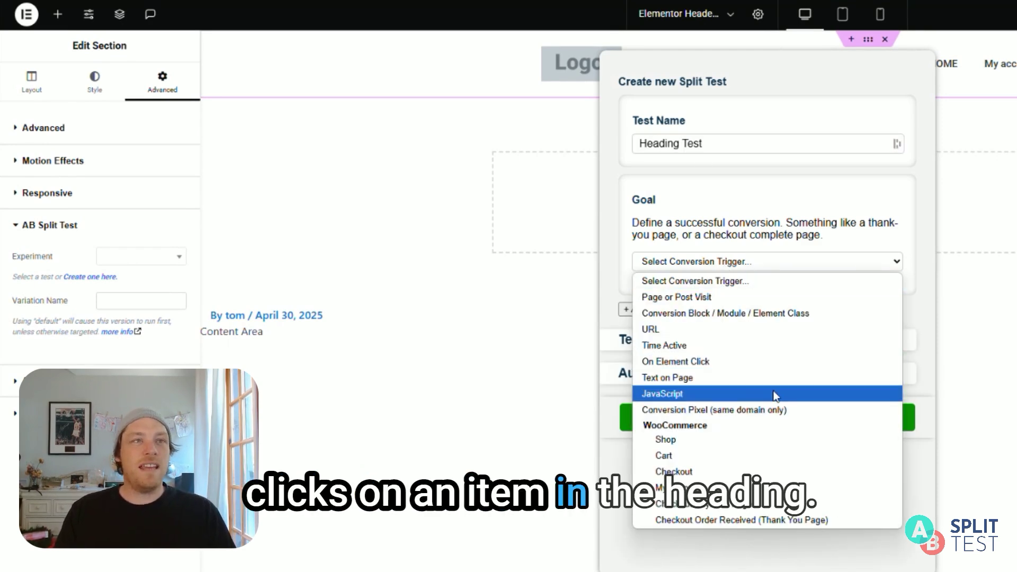
{"action": "left_click", "coordinate": [702, 361]}
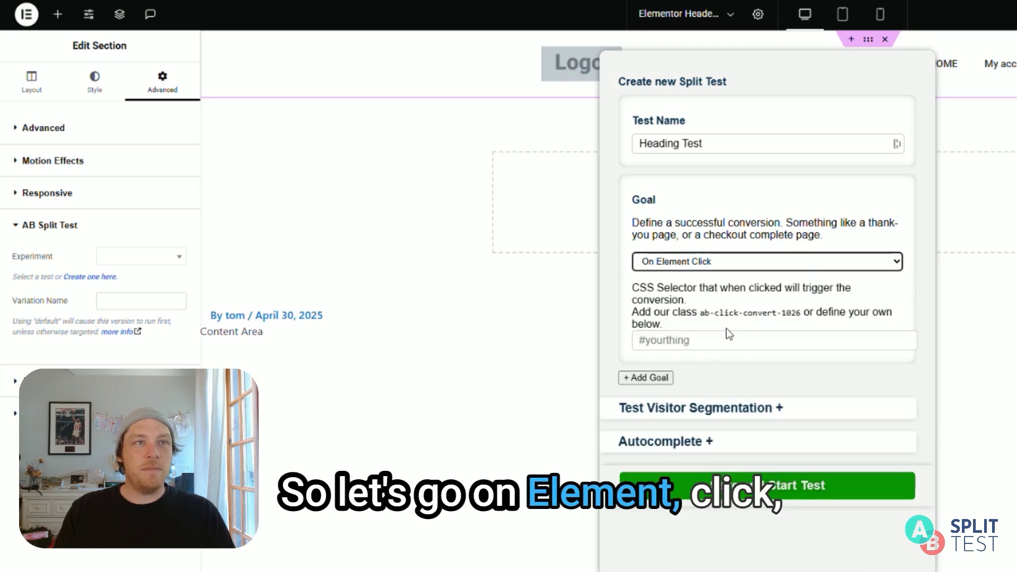
{"action": "left_click", "coordinate": [713, 342]}
{"action": "type", "text": "header a"}
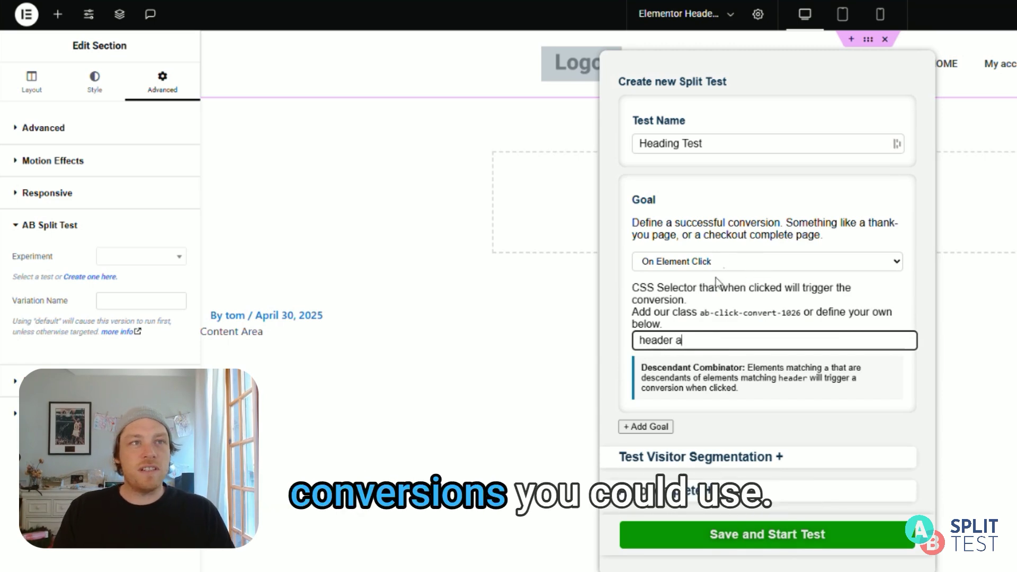
{"action": "left_click", "coordinate": [723, 260]}
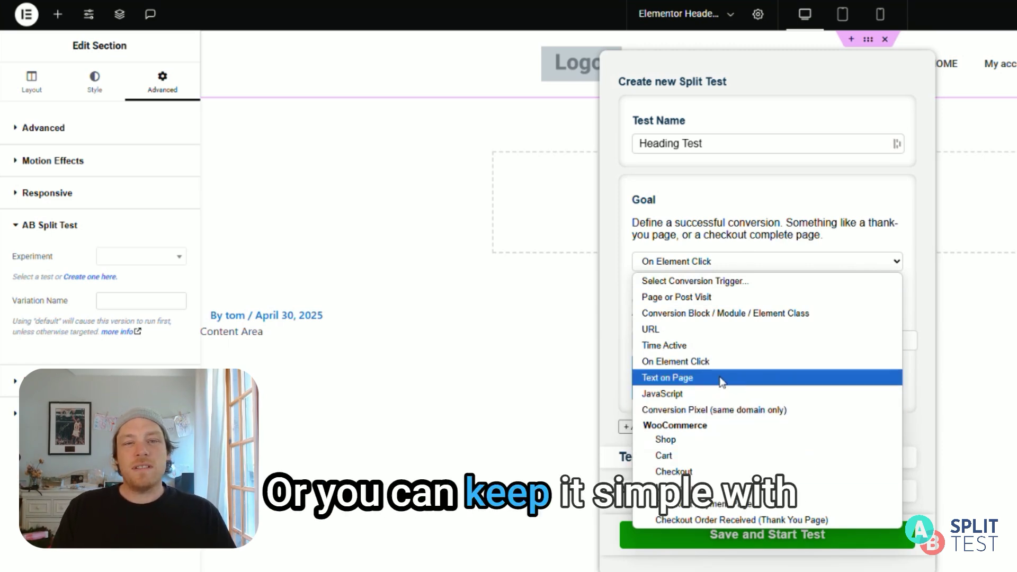
{"action": "left_click", "coordinate": [779, 258]}
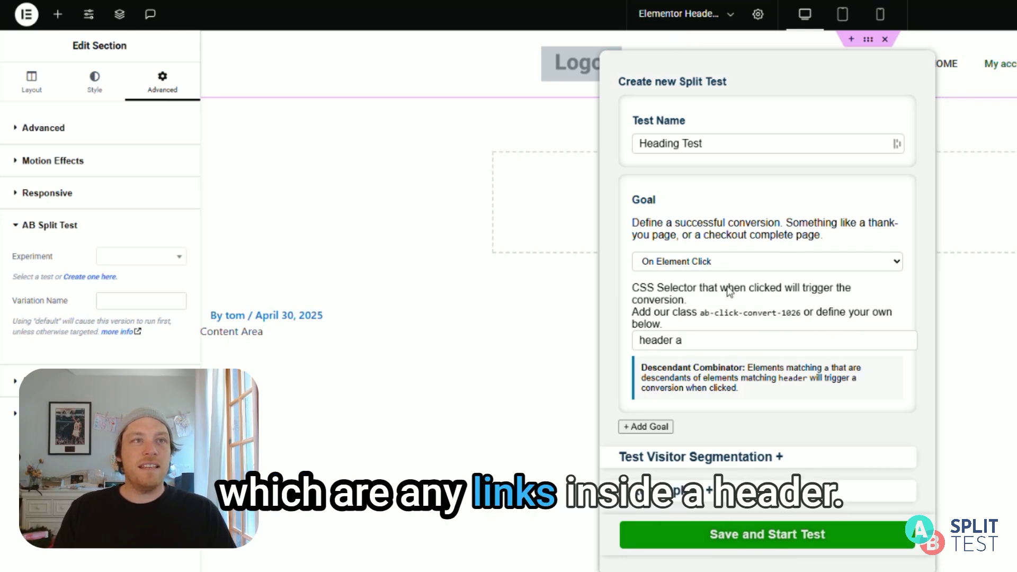
{"action": "left_click", "coordinate": [843, 538]}
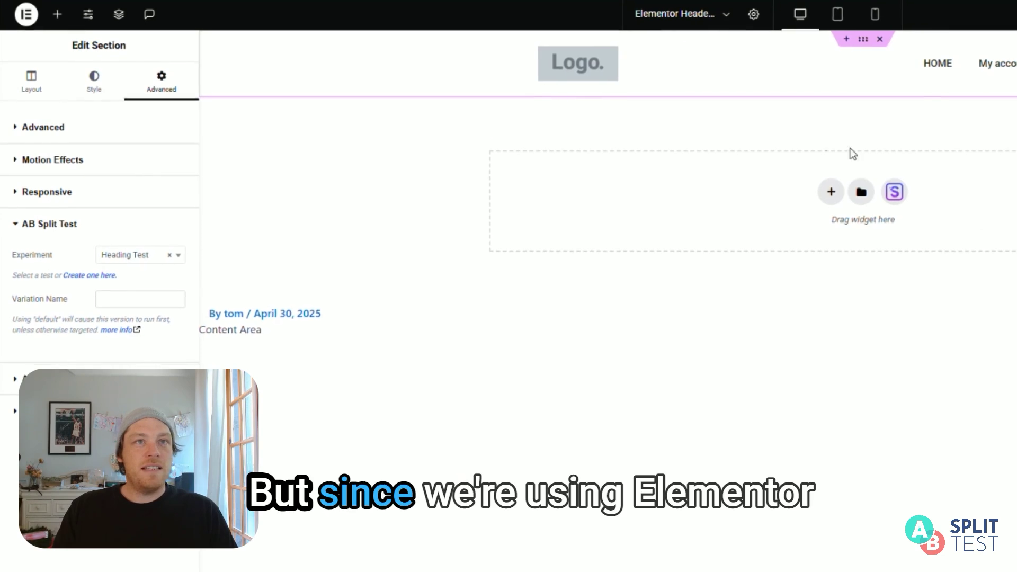
Insert the two-row header block with a logo, social icons and a grey menu bar from the template library below the original header.
{"action": "left_click", "coordinate": [866, 193]}
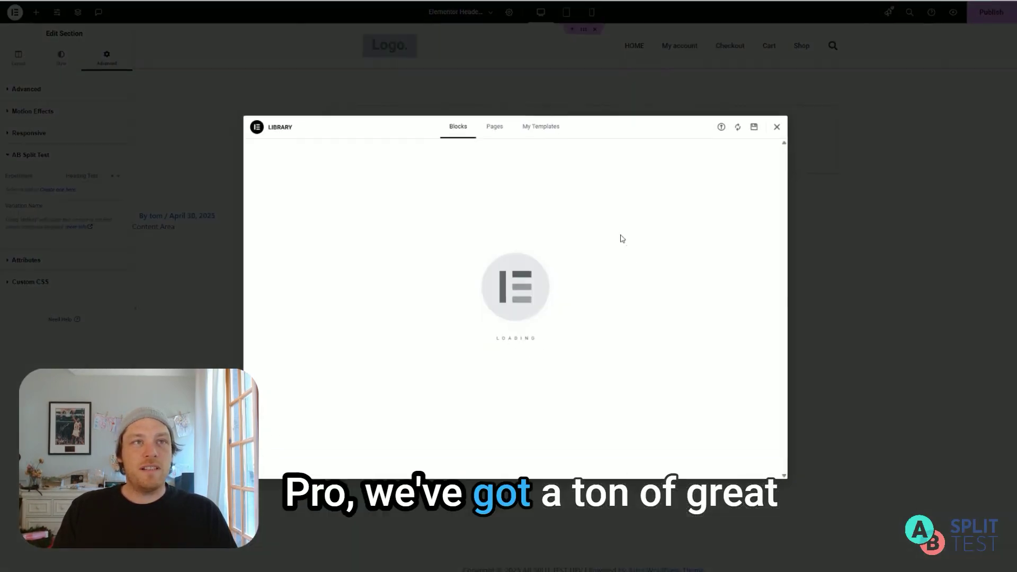
{"action": "scroll", "coordinate": [514, 300], "scroll_direction": "down", "scroll_amount": 15}
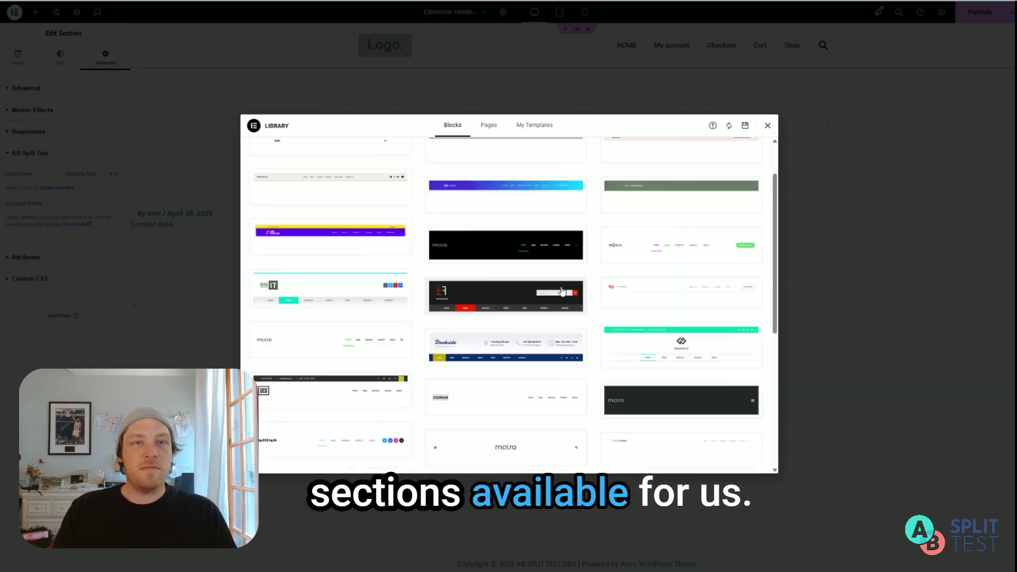
{"action": "scroll", "coordinate": [514, 300], "scroll_direction": "up", "scroll_amount": 15}
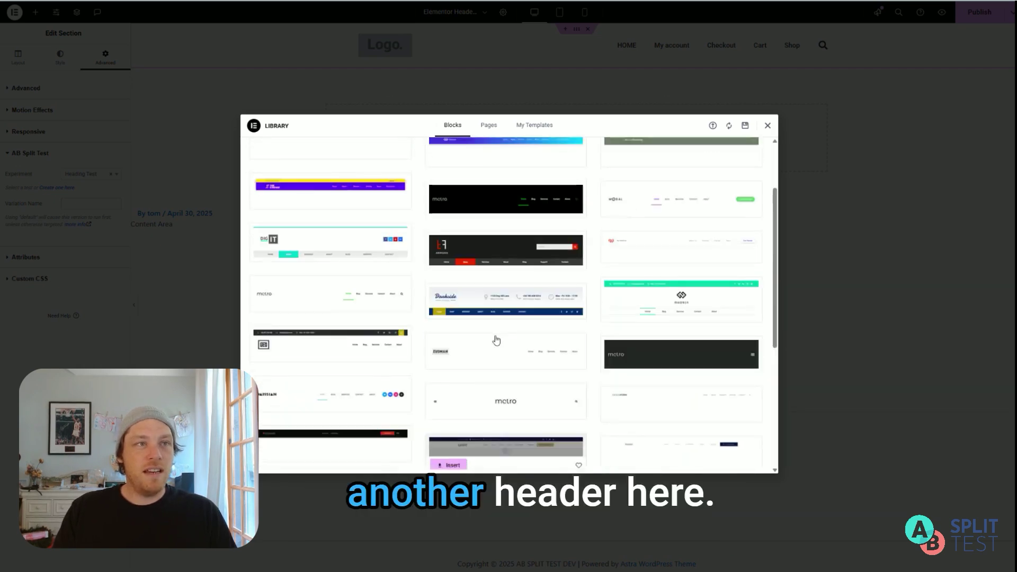
{"action": "left_click", "coordinate": [275, 343]}
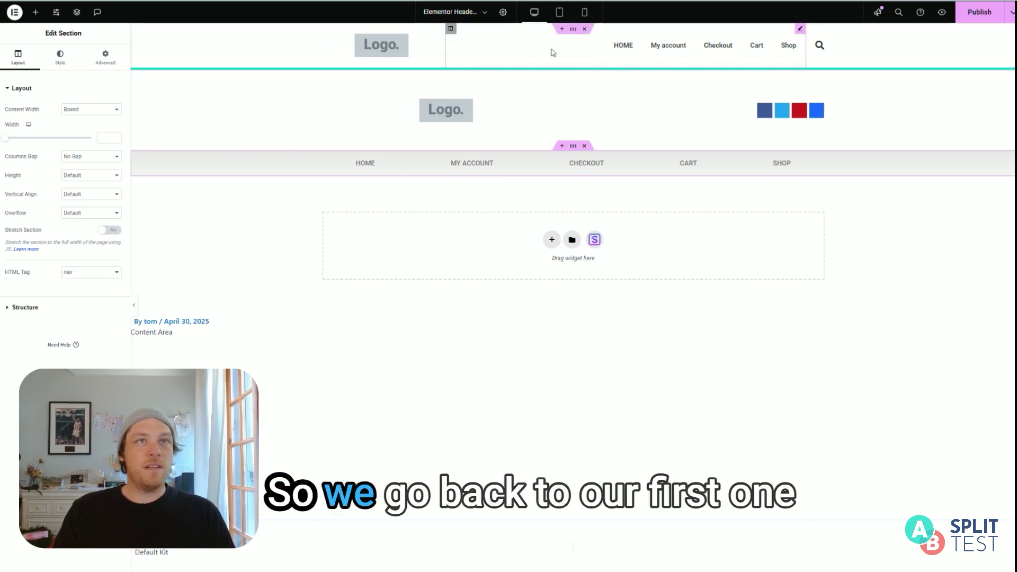
Tag the original header section in the Heading Test experiment with the variation name "simple".
{"action": "left_click", "coordinate": [578, 30]}
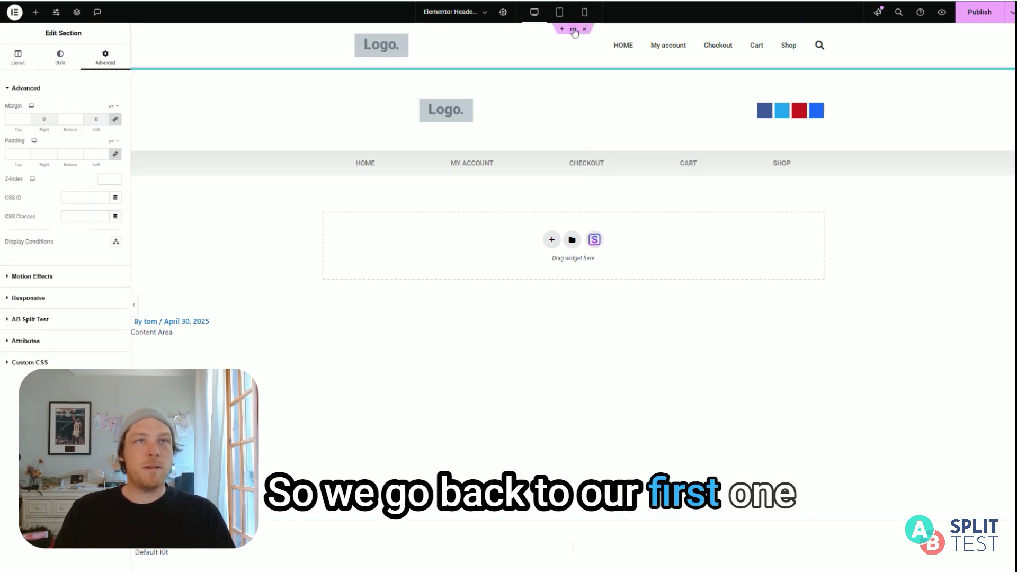
{"action": "left_click", "coordinate": [47, 323]}
{"action": "left_click", "coordinate": [91, 173]}
{"action": "left_click", "coordinate": [83, 186]}
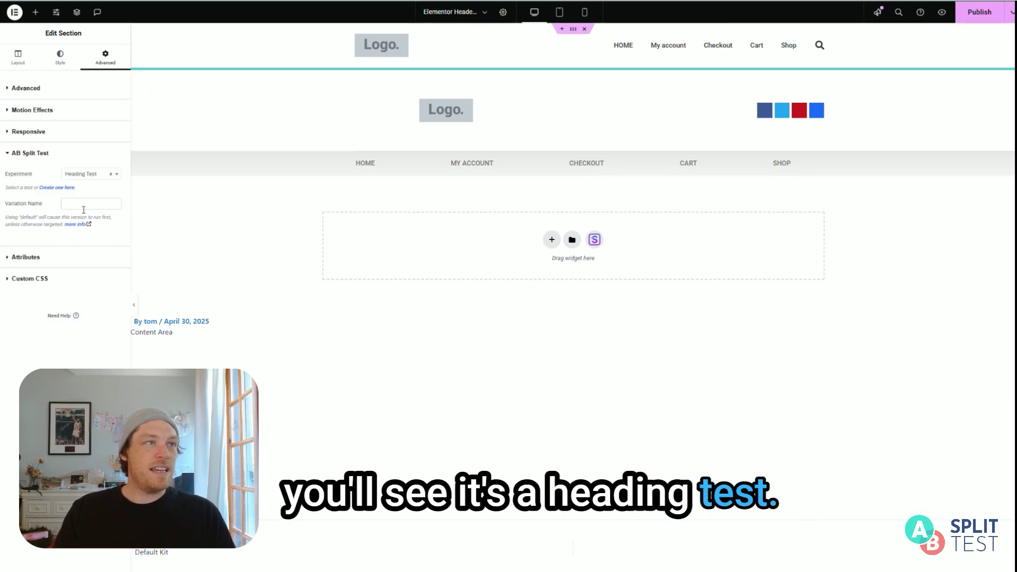
{"action": "left_click", "coordinate": [78, 203]}
{"action": "type", "text": "simple"}
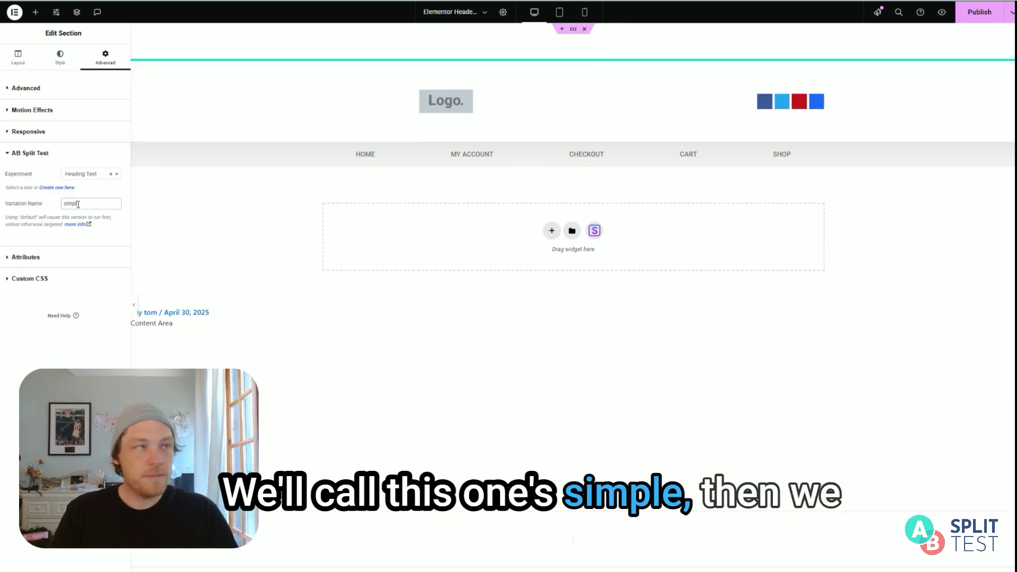
Assign the inserted header's logo row to the Heading Test experiment with the variation name "double".
{"action": "left_click", "coordinate": [574, 69]}
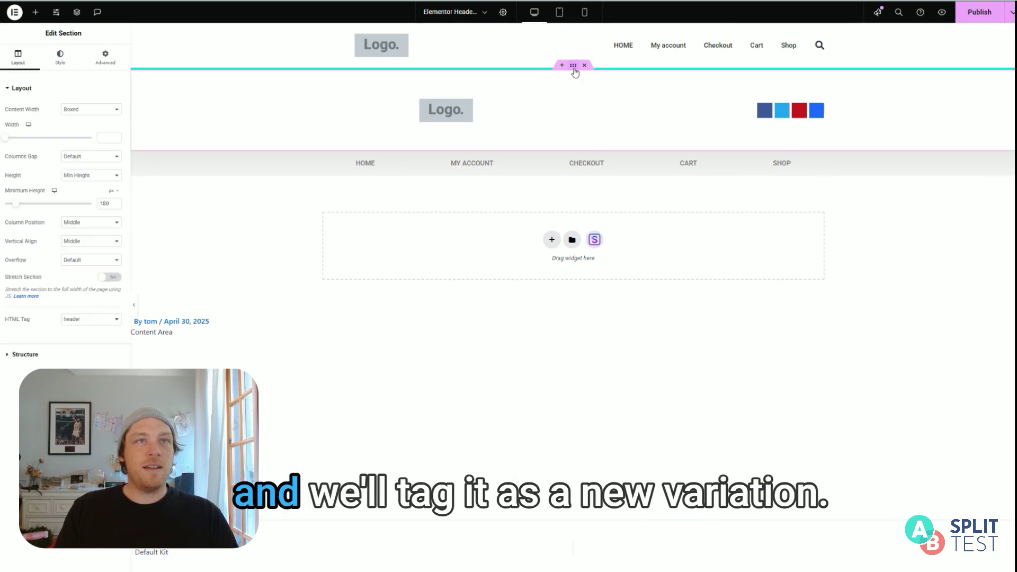
{"action": "left_click", "coordinate": [105, 58]}
{"action": "left_click", "coordinate": [33, 321]}
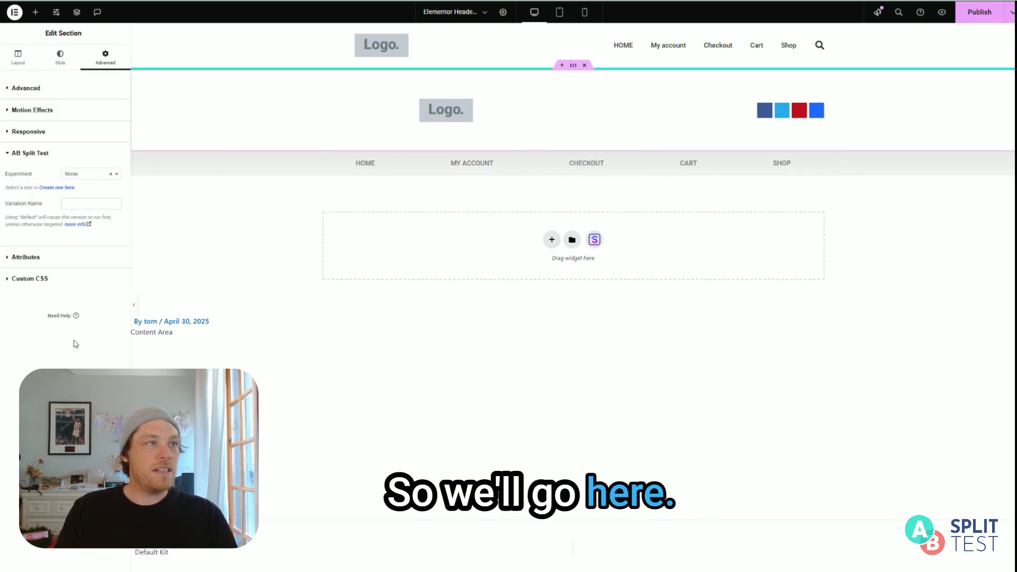
{"action": "left_click", "coordinate": [90, 174]}
{"action": "left_click", "coordinate": [87, 203]}
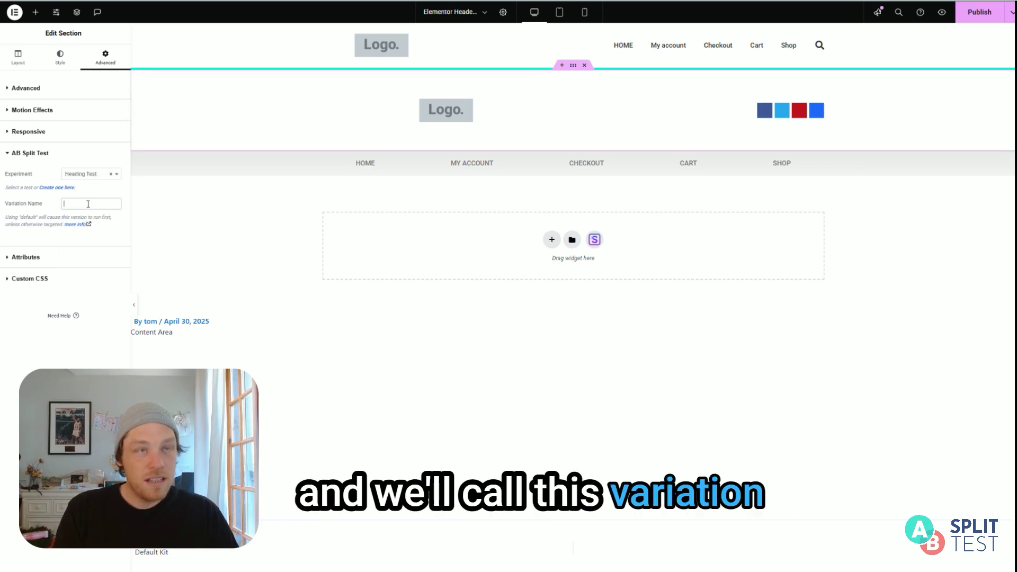
{"action": "type", "text": "double"}
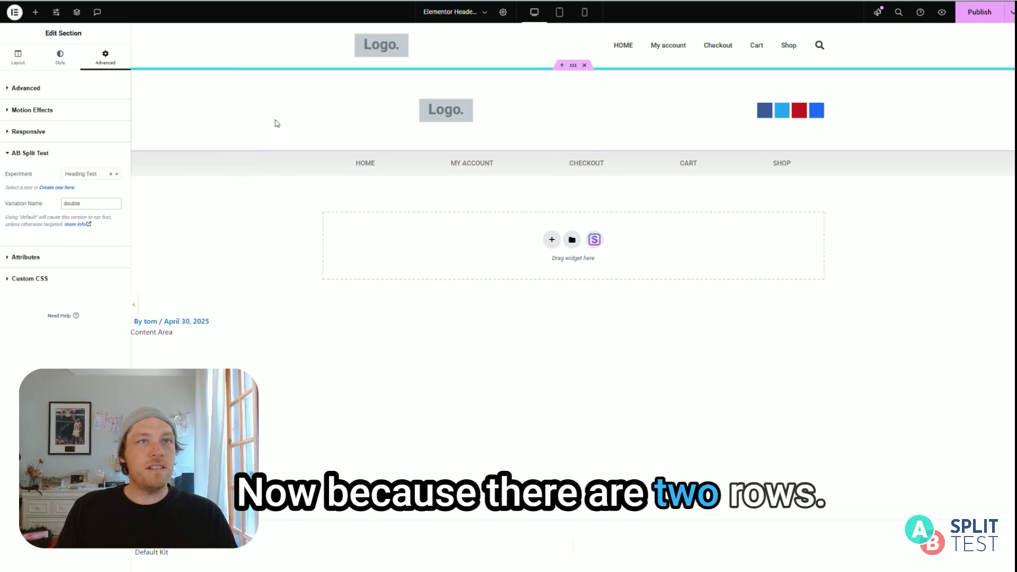
Assign the inserted header's menu row to Heading Test with the variation name "double", and publish the header.
{"action": "mouse_move", "coordinate": [253, 165]}
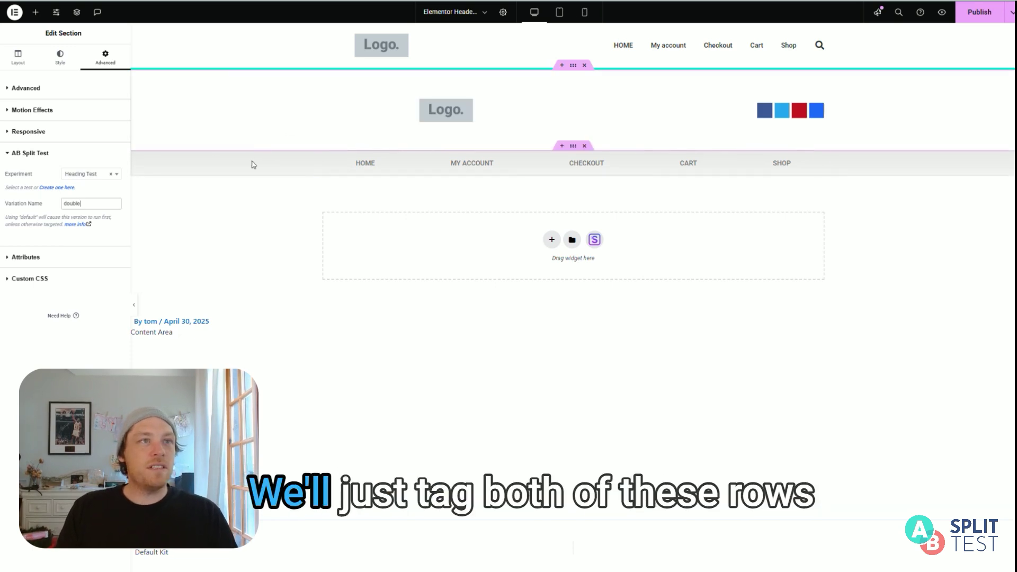
{"action": "left_click", "coordinate": [575, 146]}
{"action": "left_click", "coordinate": [105, 57]}
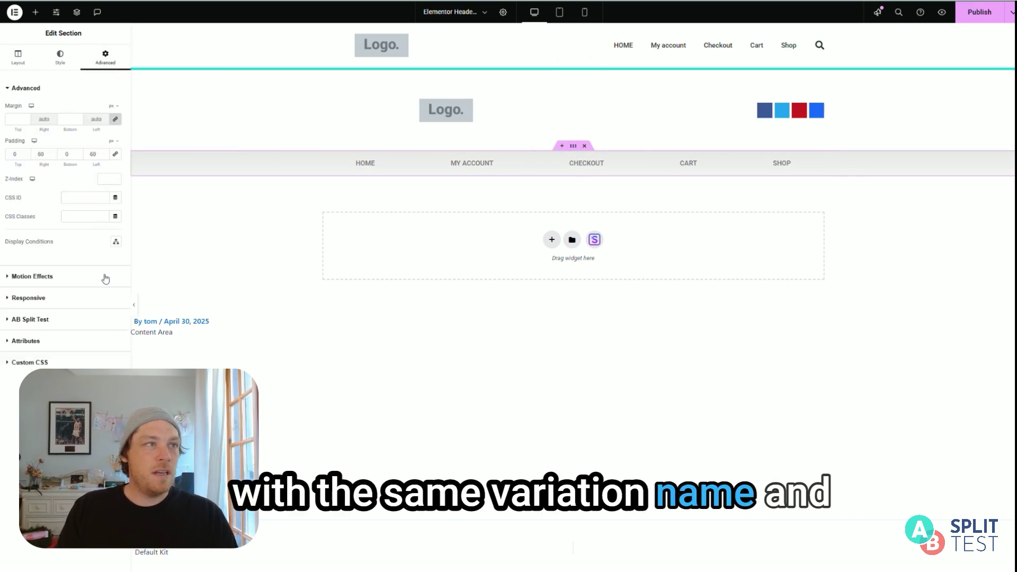
{"action": "left_click", "coordinate": [28, 321]}
{"action": "left_click", "coordinate": [84, 175]}
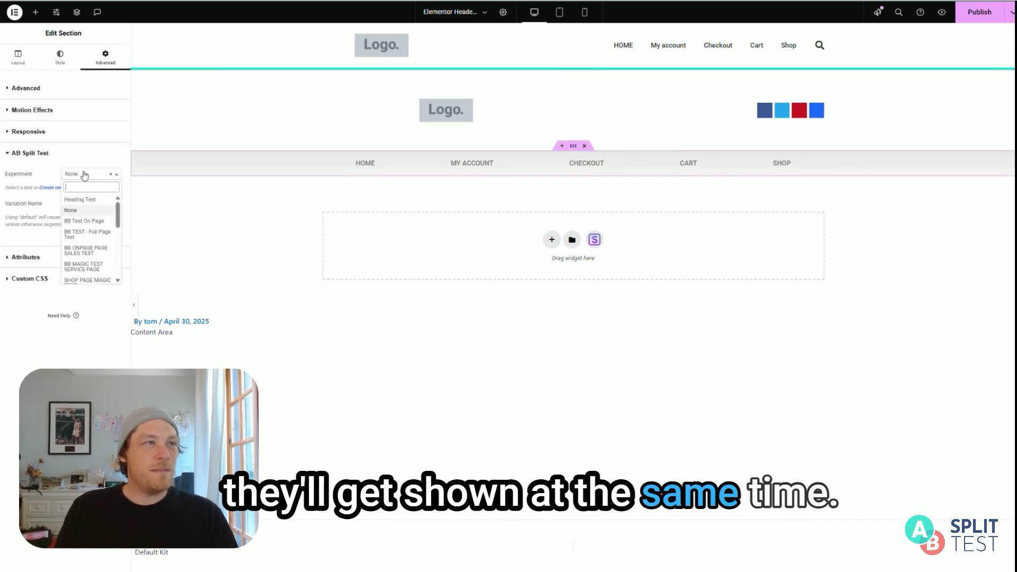
{"action": "left_click", "coordinate": [85, 199]}
{"action": "left_click", "coordinate": [980, 12]}
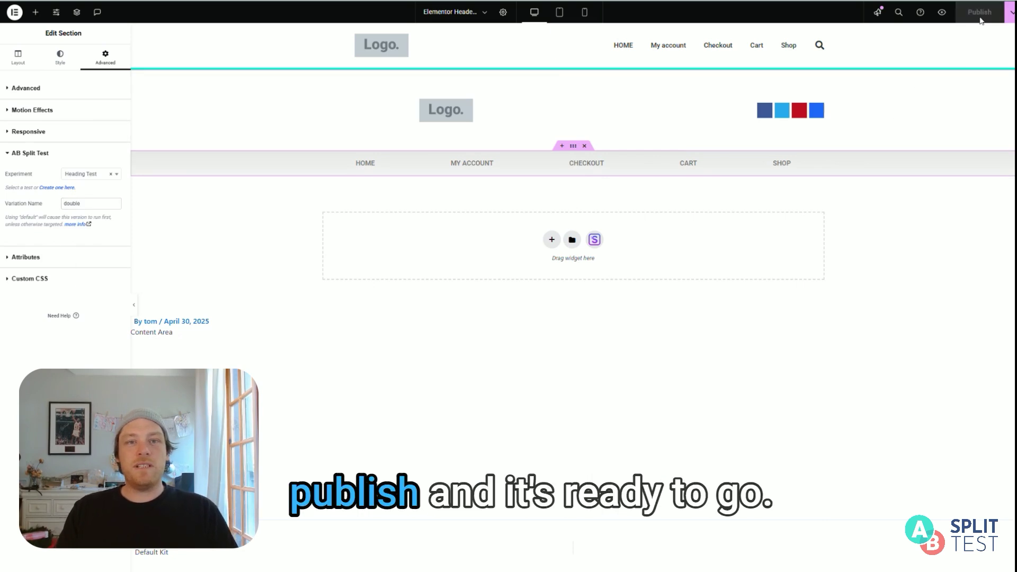
{"action": "left_click", "coordinate": [1010, 12]}
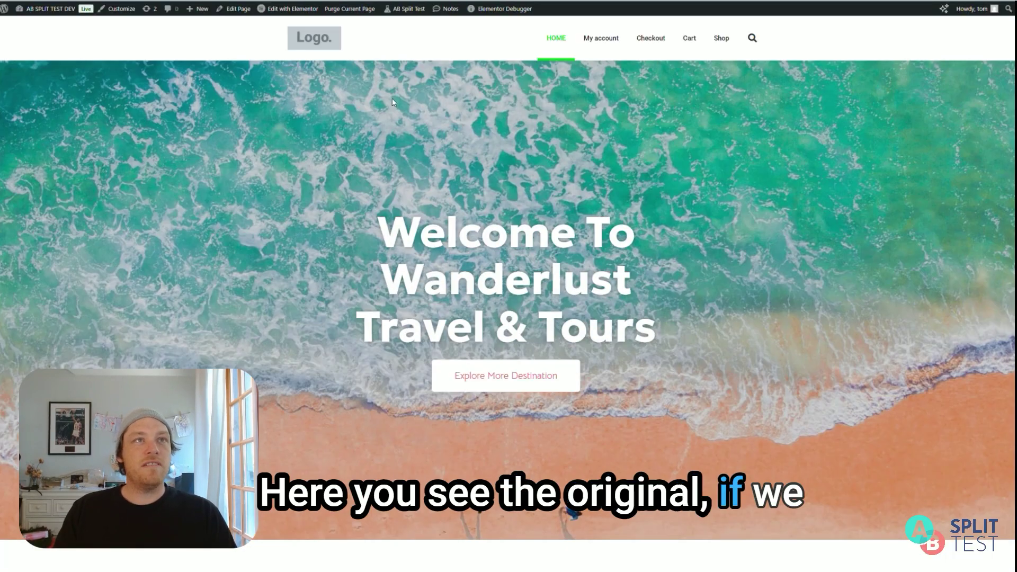
Preview Heading Test's double variation on the live home page, and switch back to the simple variation.
{"action": "mouse_move", "coordinate": [398, 10]}
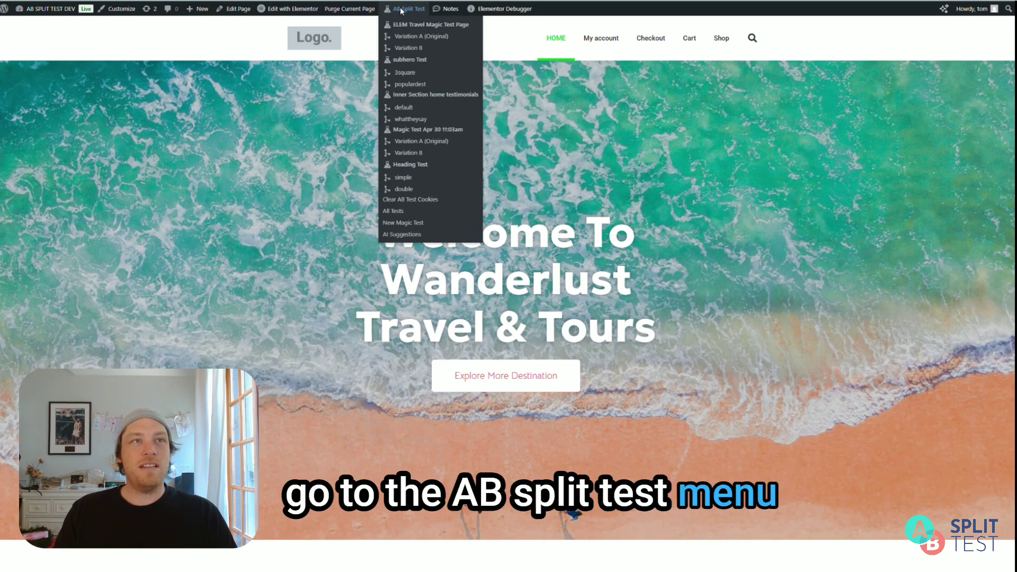
{"action": "left_click", "coordinate": [412, 188]}
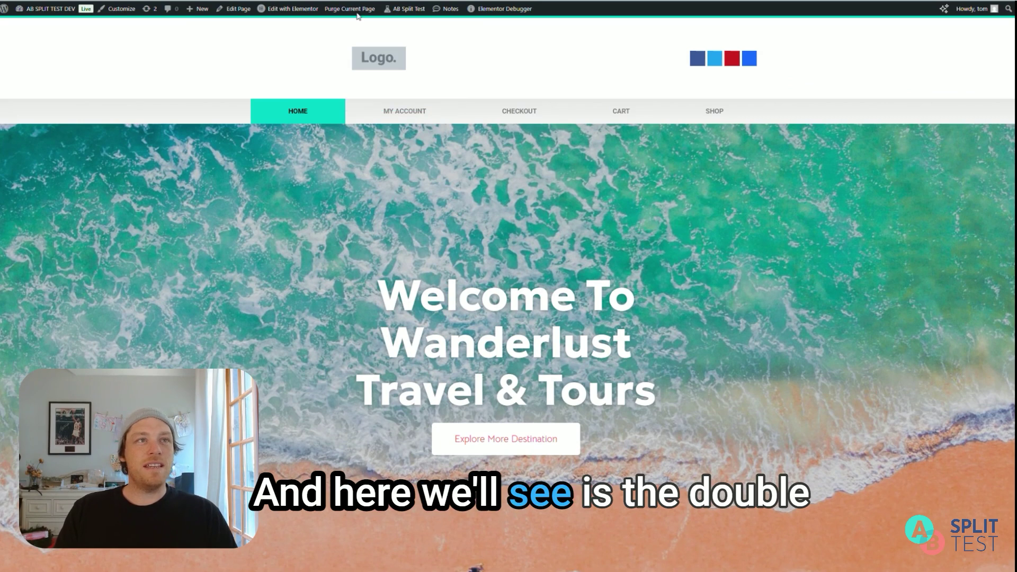
{"action": "mouse_move", "coordinate": [421, 8]}
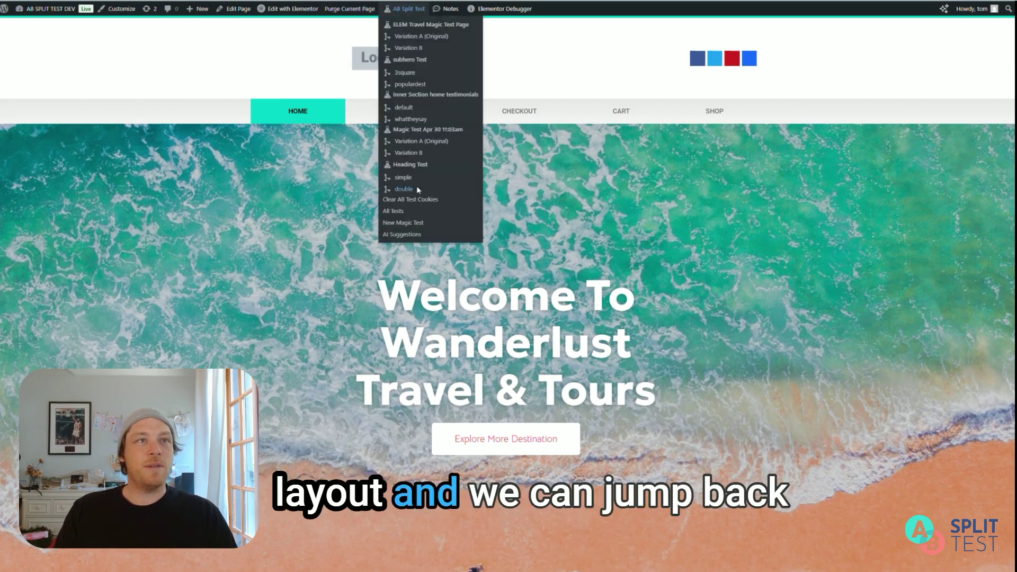
{"action": "left_click", "coordinate": [403, 177]}
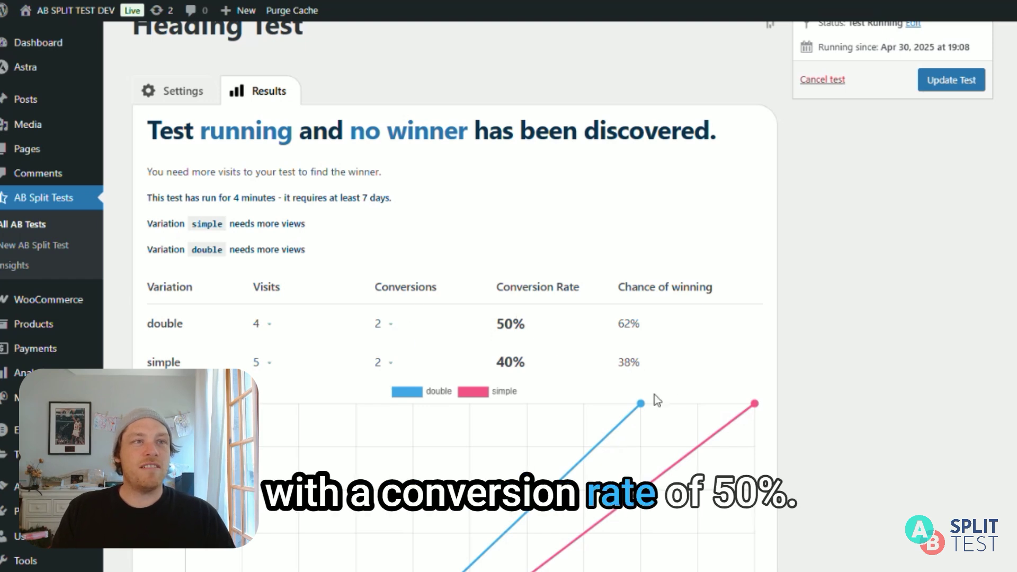
{"action": "mouse_move", "coordinate": [640, 403]}
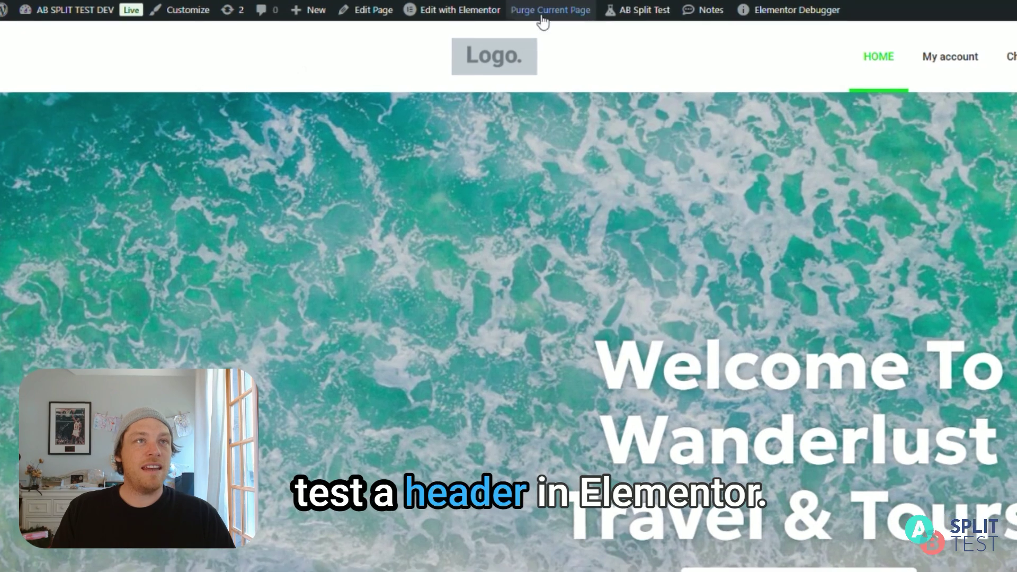
{"action": "mouse_move", "coordinate": [455, 10]}
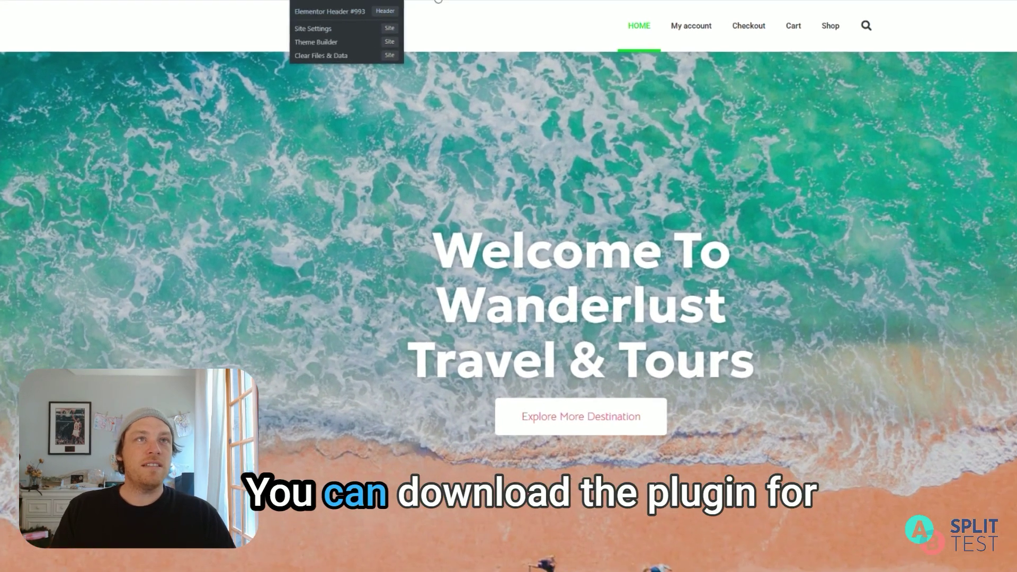